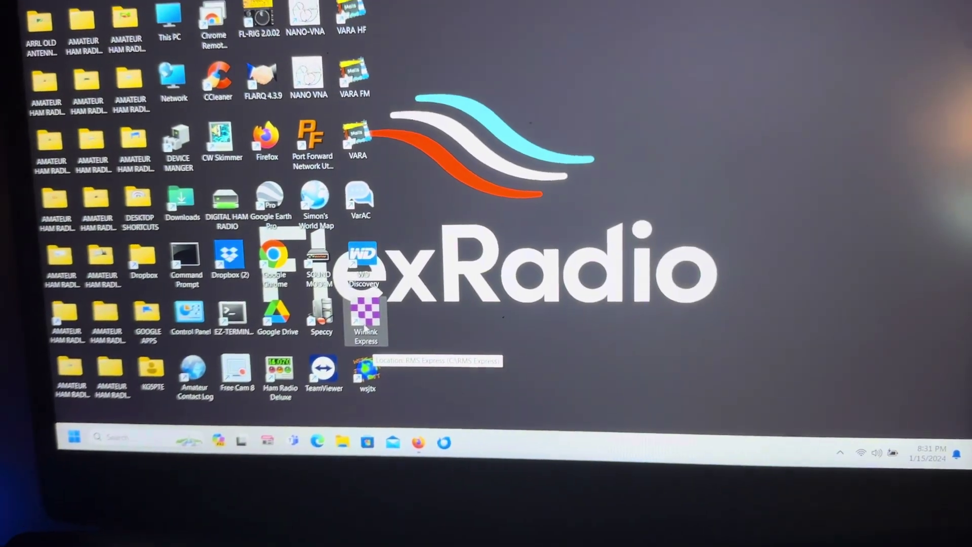
Launch Winlink Express and open the session type list to pick Vara HF Winlink.
double_click(360, 342)
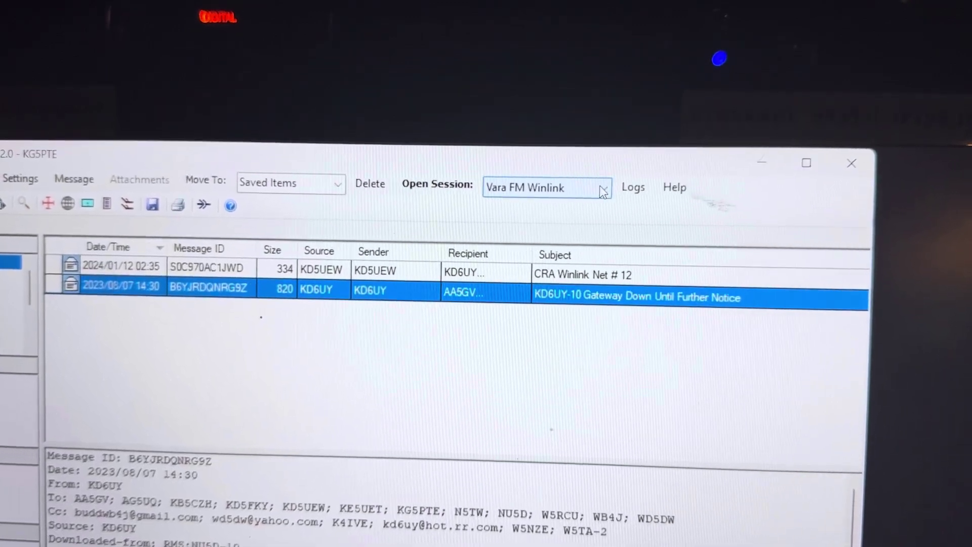
left_click(599, 190)
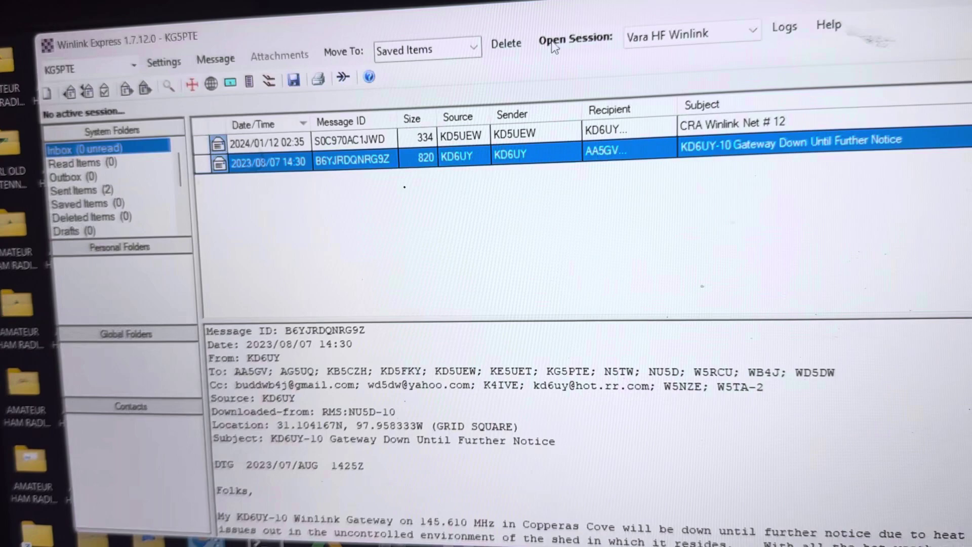
Open the Vara HF Winlink session window with the VARA HF TNC.
left_click(569, 39)
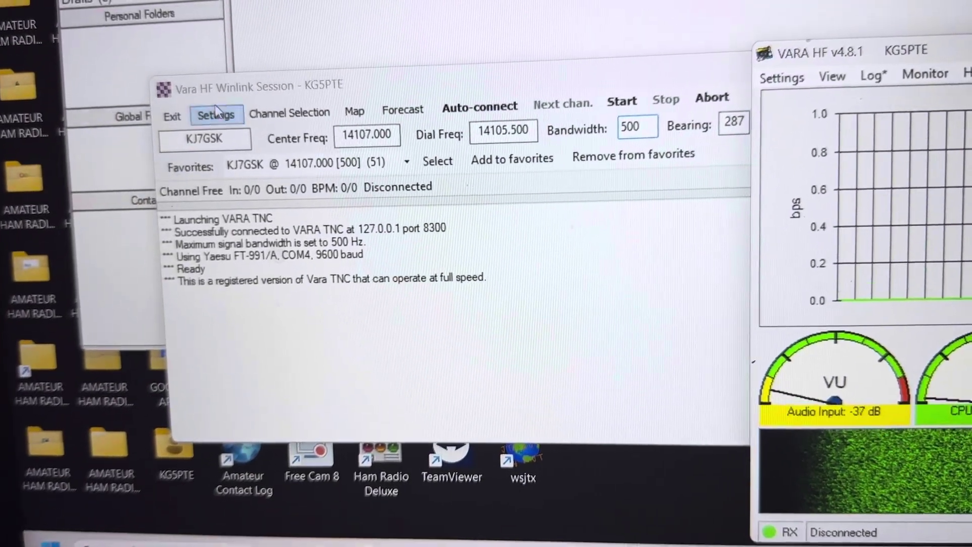
left_click(216, 113)
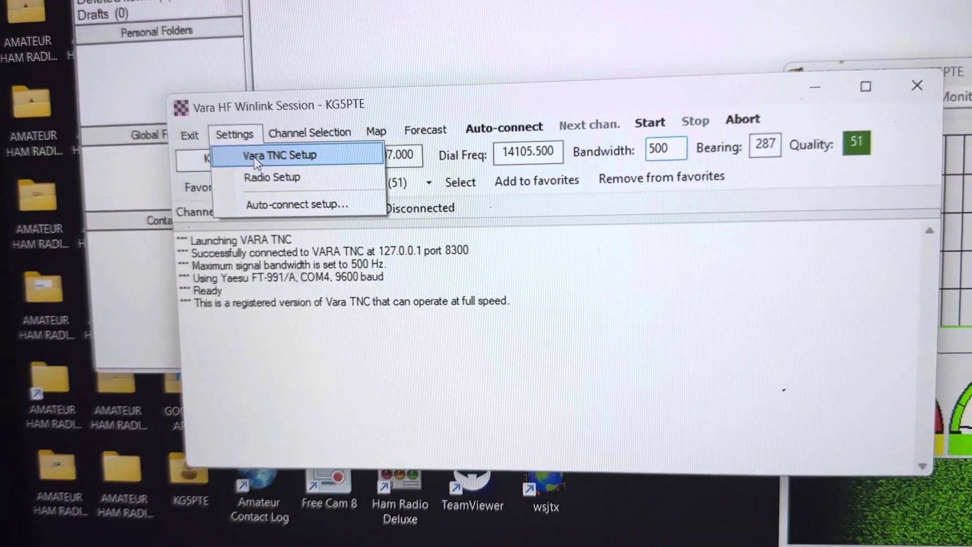
left_click(268, 164)
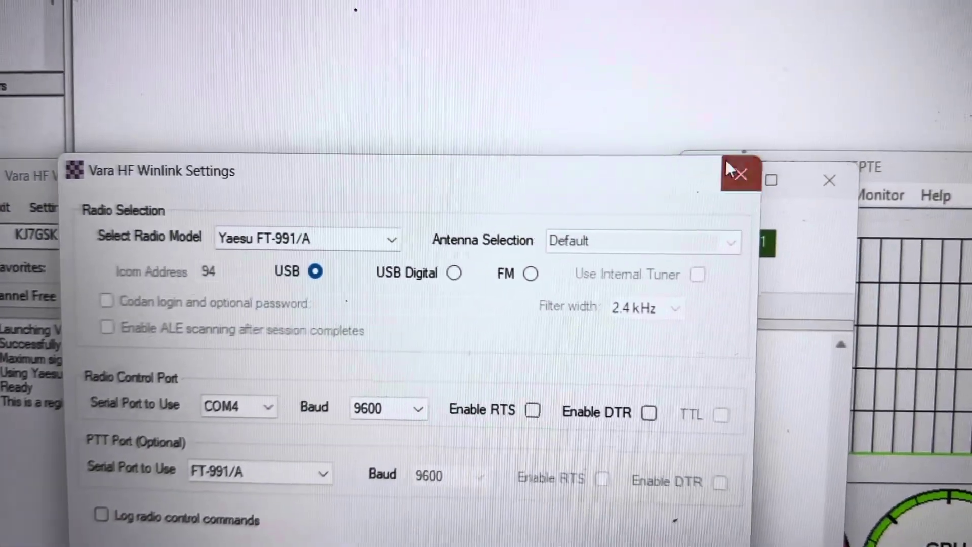
left_click(774, 168)
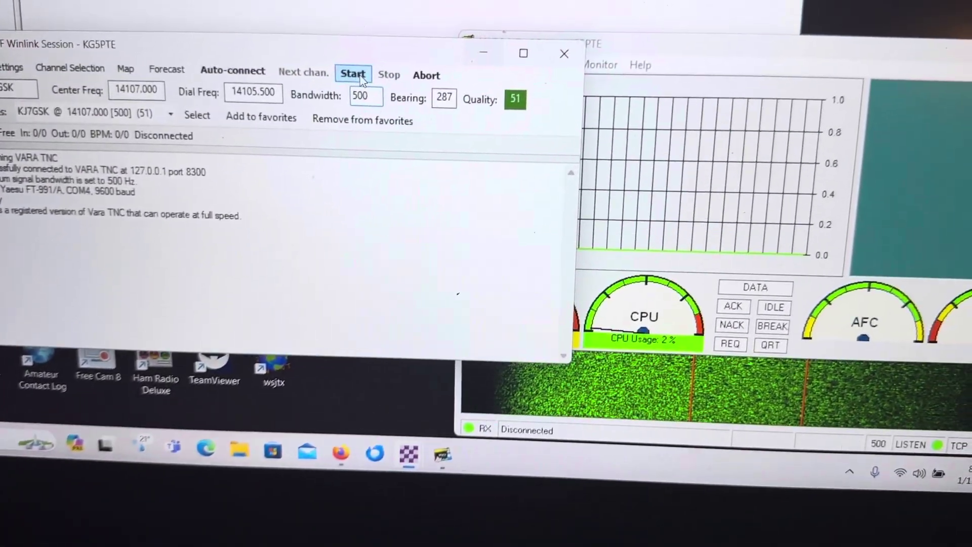
Start the Vara HF connection attempt to gateway KJ7GSK.
left_click(380, 57)
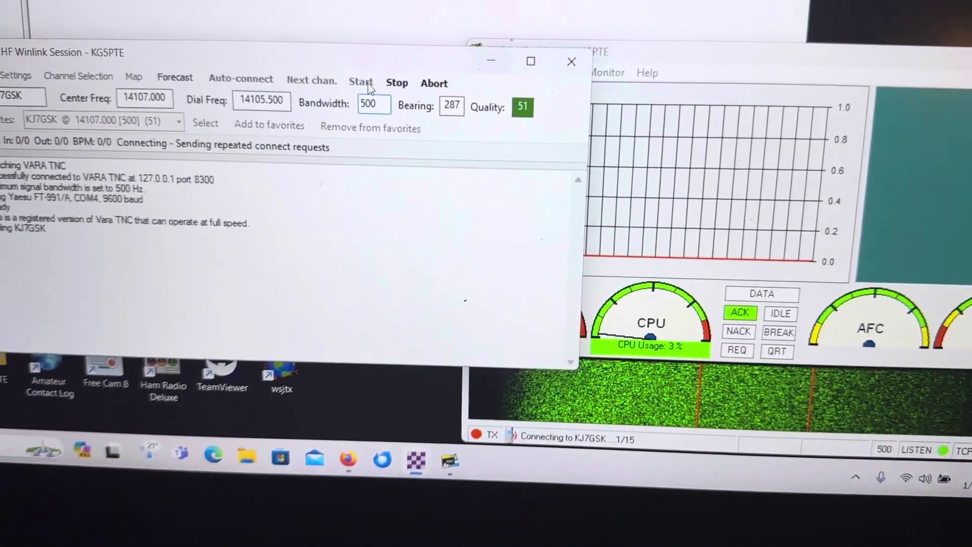